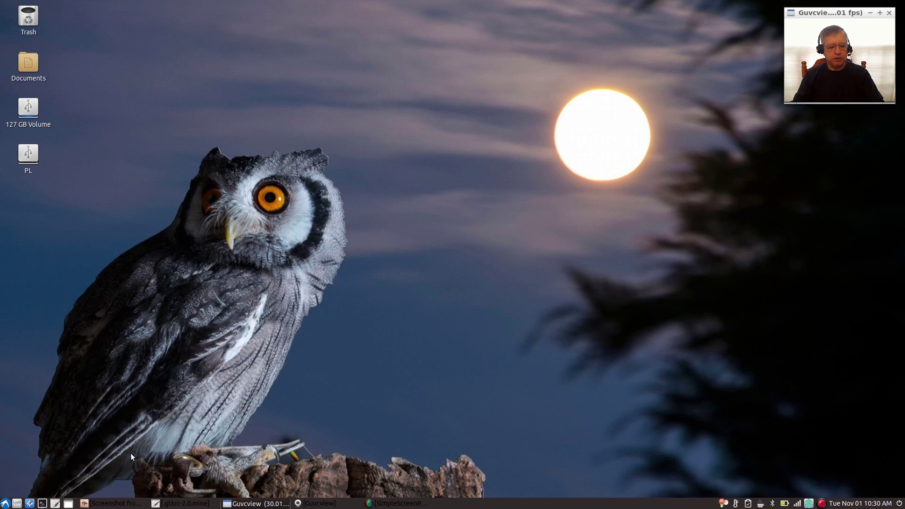
Compare the GPicView desktop screenshot against the live panel tray, then minimize the viewer
click(118, 503)
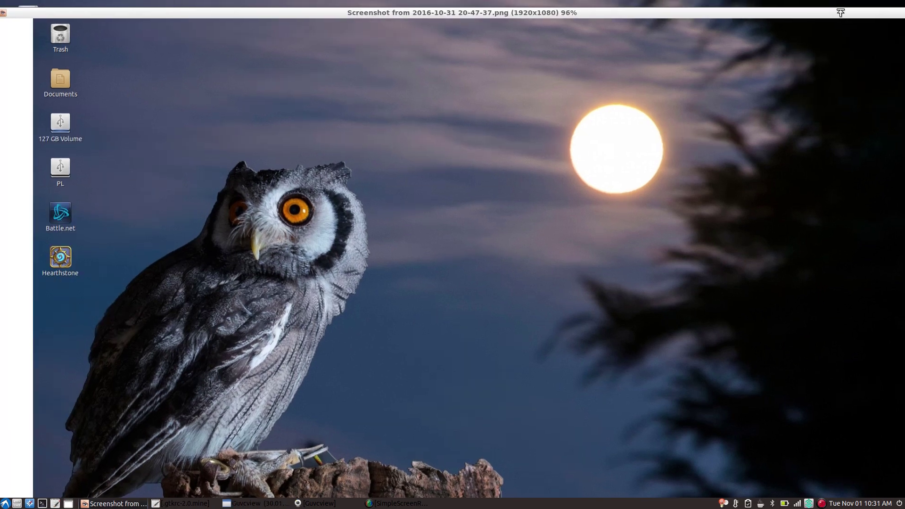
mouse_move(842, 7)
mouse_down()
mouse_move(841, 29)
mouse_move(852, 17)
mouse_move(835, 23)
mouse_up()
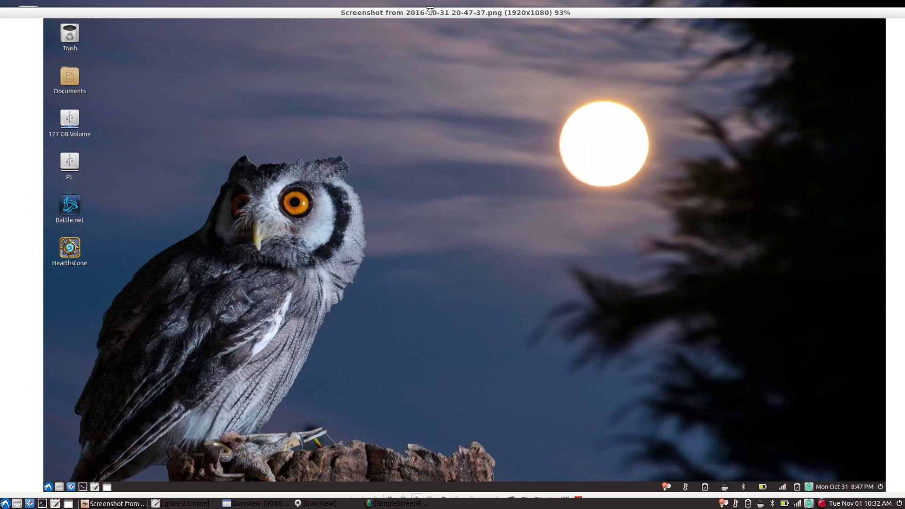
drag(452, 15, 390, 15)
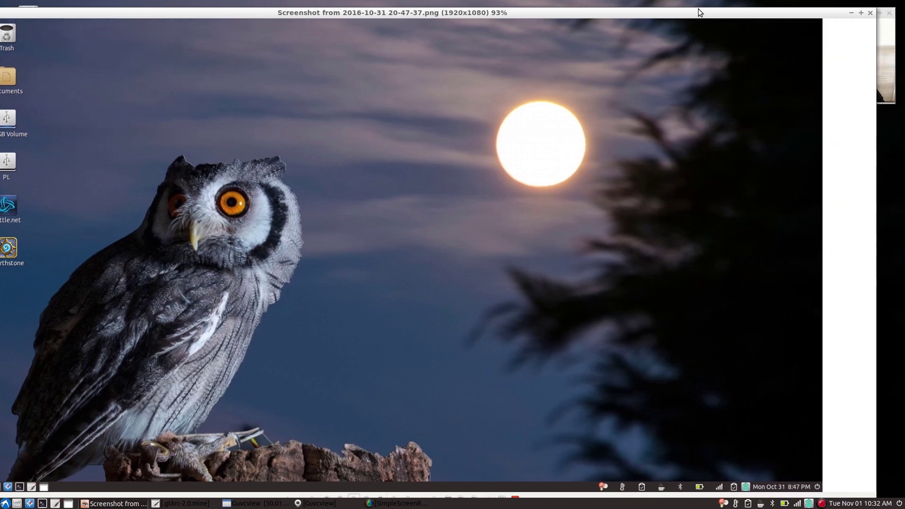
click(851, 14)
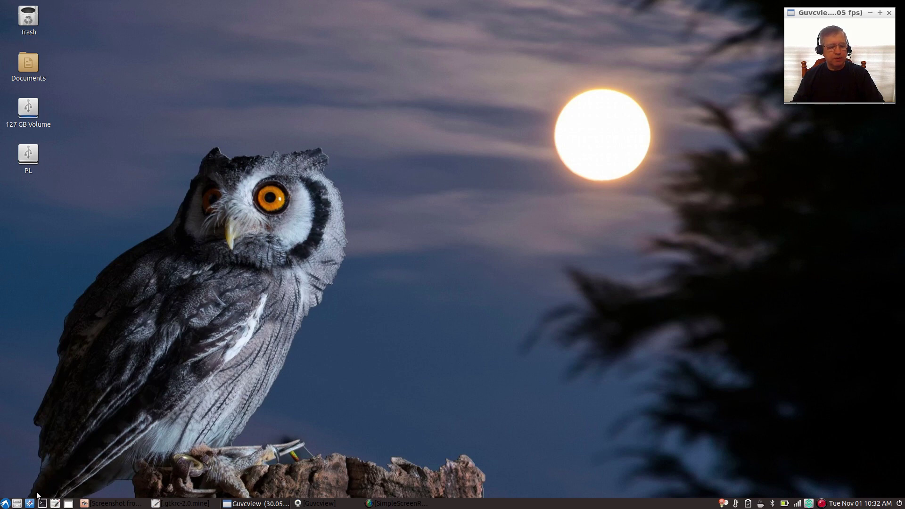
Open the home folder in PCManFM with hidden files shown, revealing .gtkrc-2.0.mine
click(17, 504)
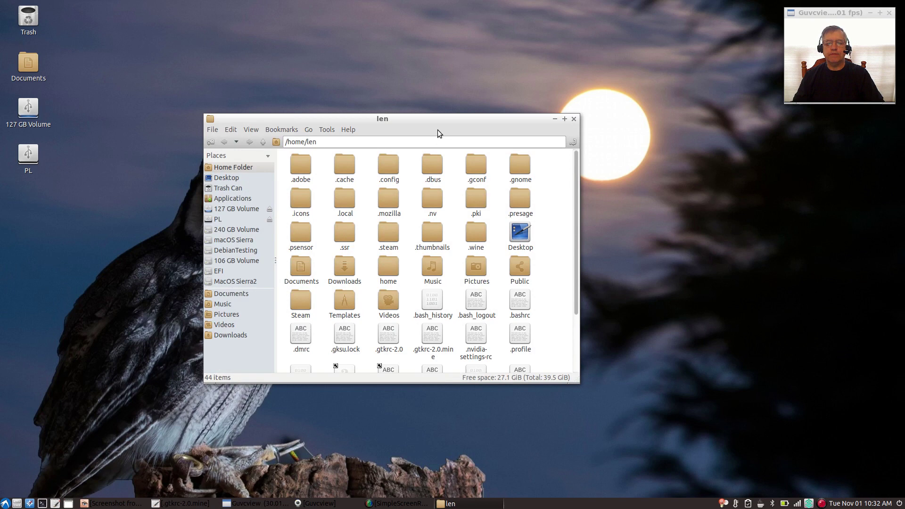
drag(439, 120, 447, 62)
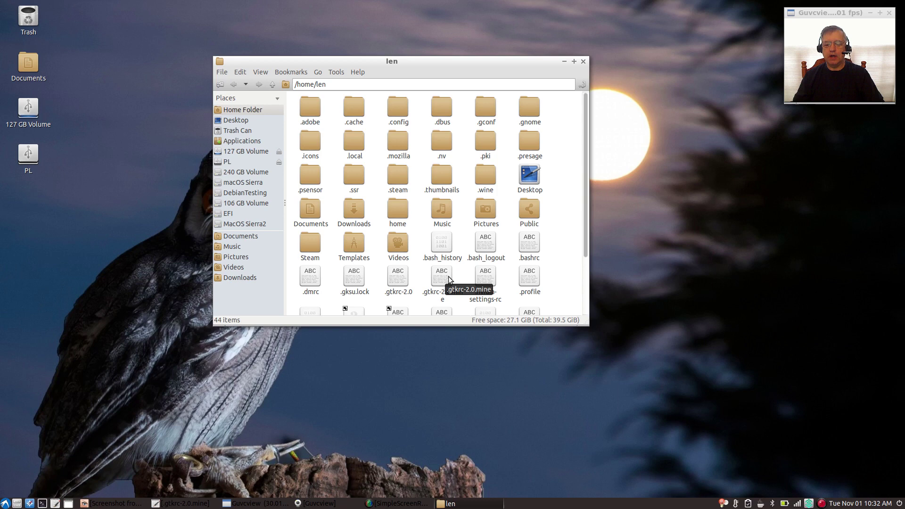
right_click(555, 255)
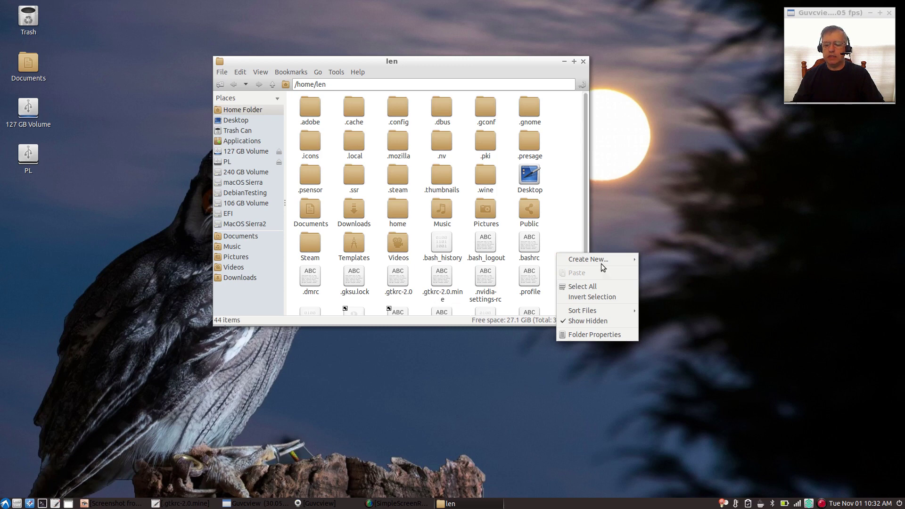
click(683, 273)
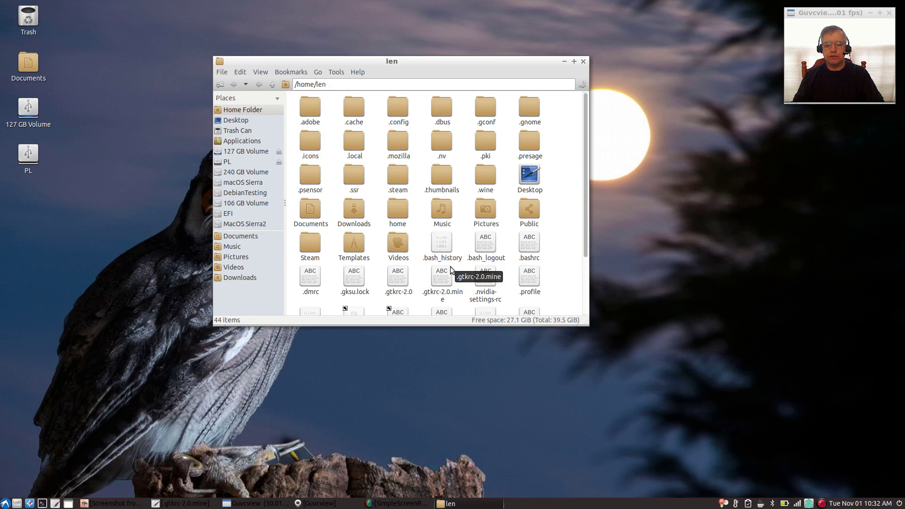
drag(431, 66, 493, 49)
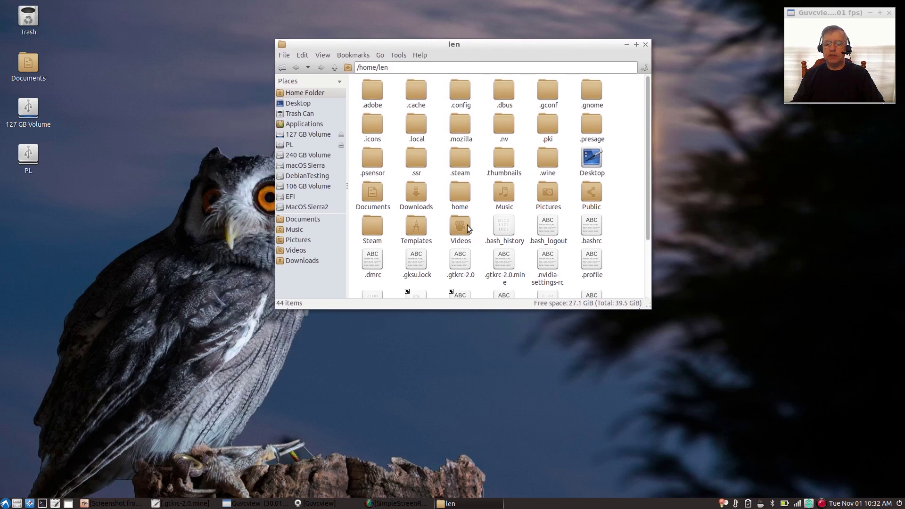
Open .gtkrc-2.0.mine in Leafpad to view its mythin style for fast-user-switch
double_click(507, 263)
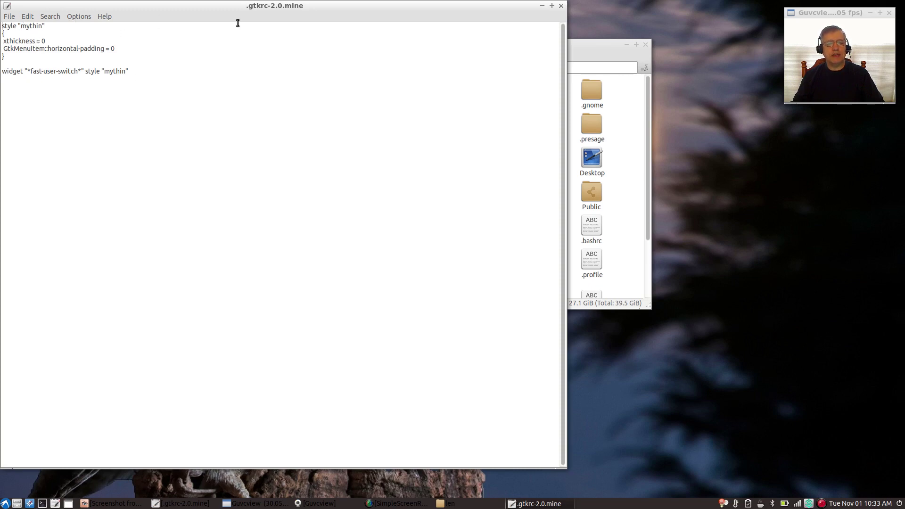
Close the Leafpad window showing .gtkrc-2.0.mine
click(561, 6)
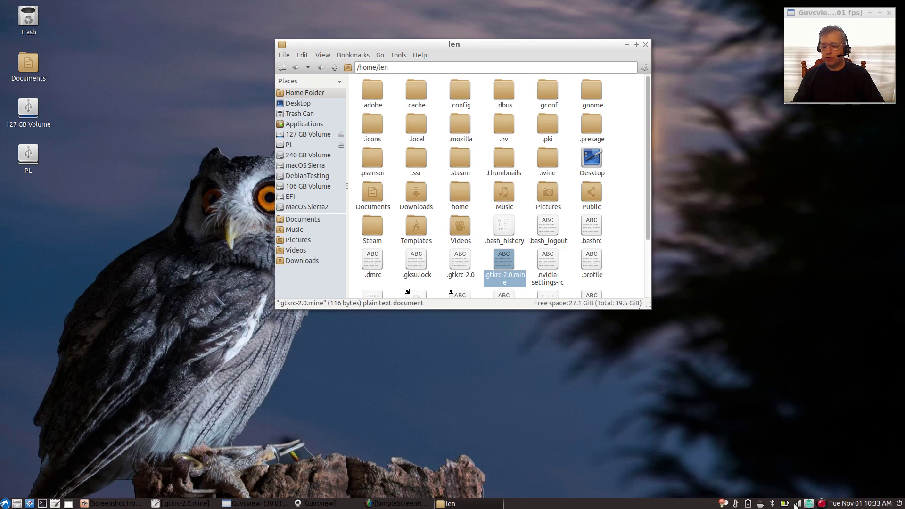
Close the PCManFM home folder window to reveal the owl-wallpaper desktop
click(645, 45)
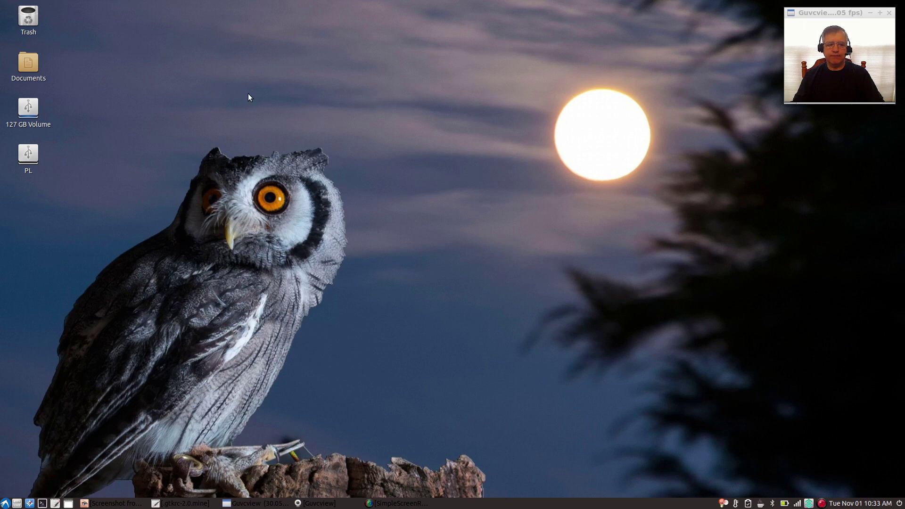